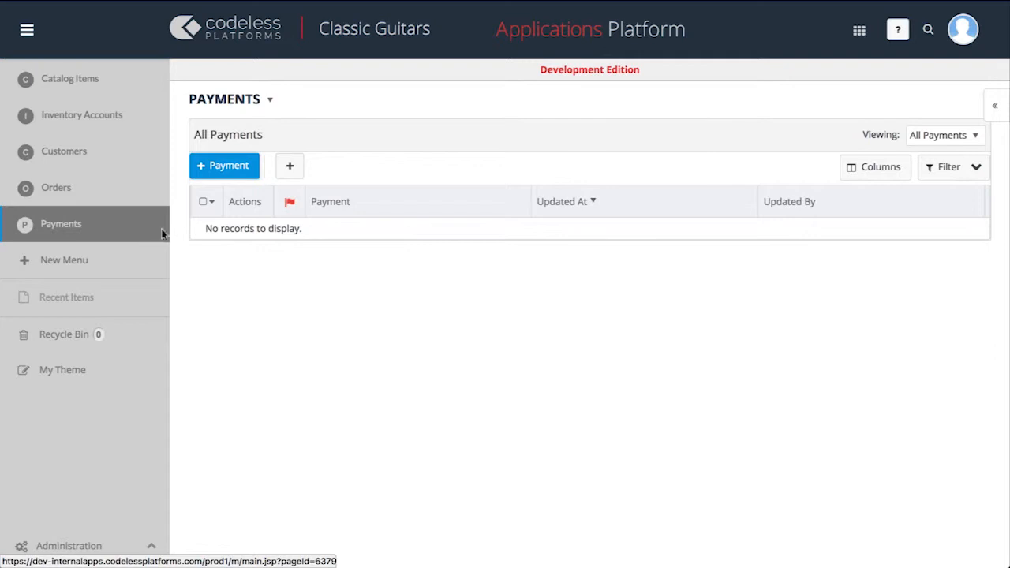
Step: Open the Payment object's definition and start a new field of the Currency type
left_click(271, 102)
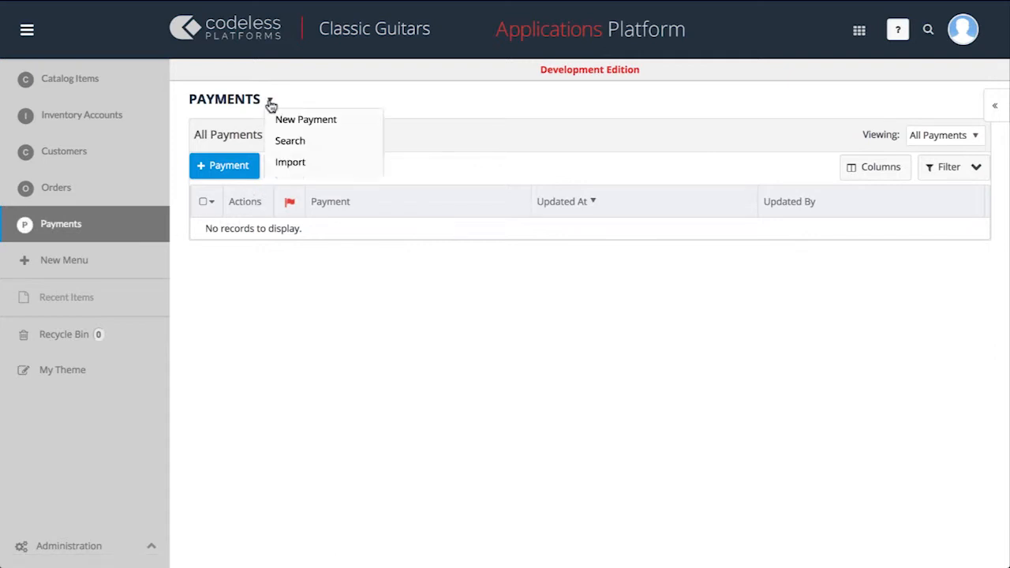
left_click(310, 204)
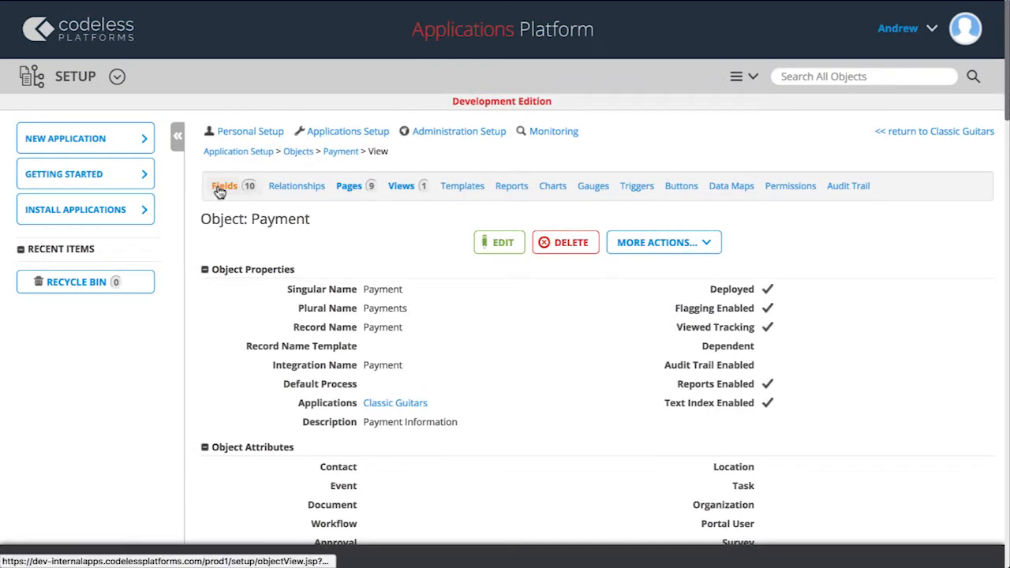
left_click(222, 188)
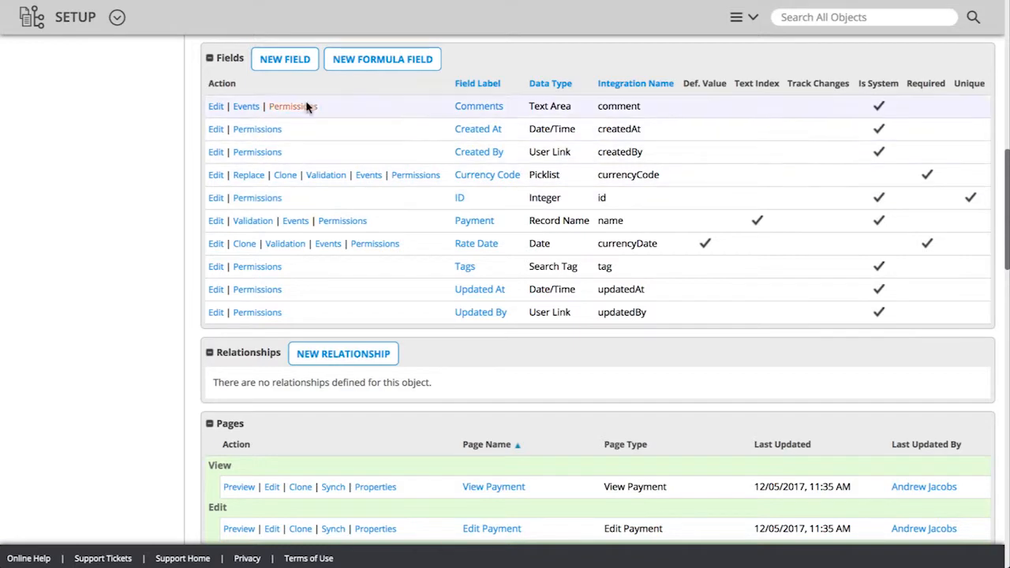
left_click(304, 64)
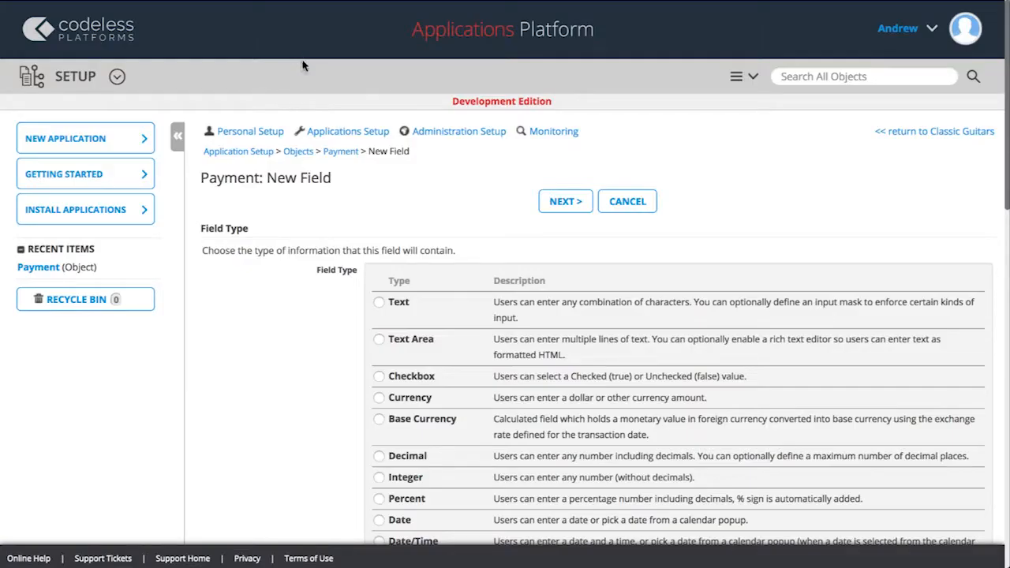
left_click(379, 398)
left_click(549, 206)
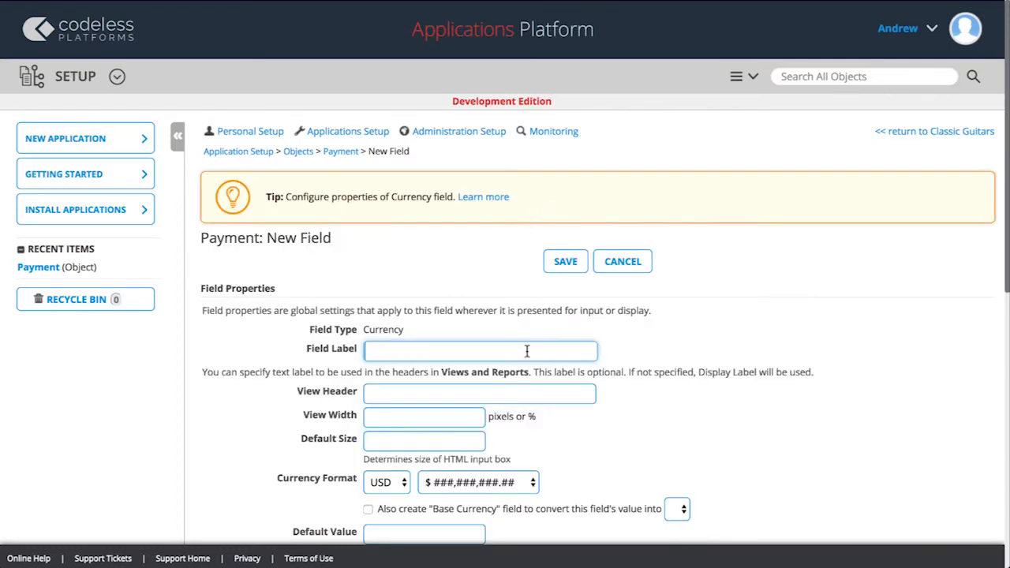
Step: Label the new currency field Amount and give it the view header Amt
type("Amount")
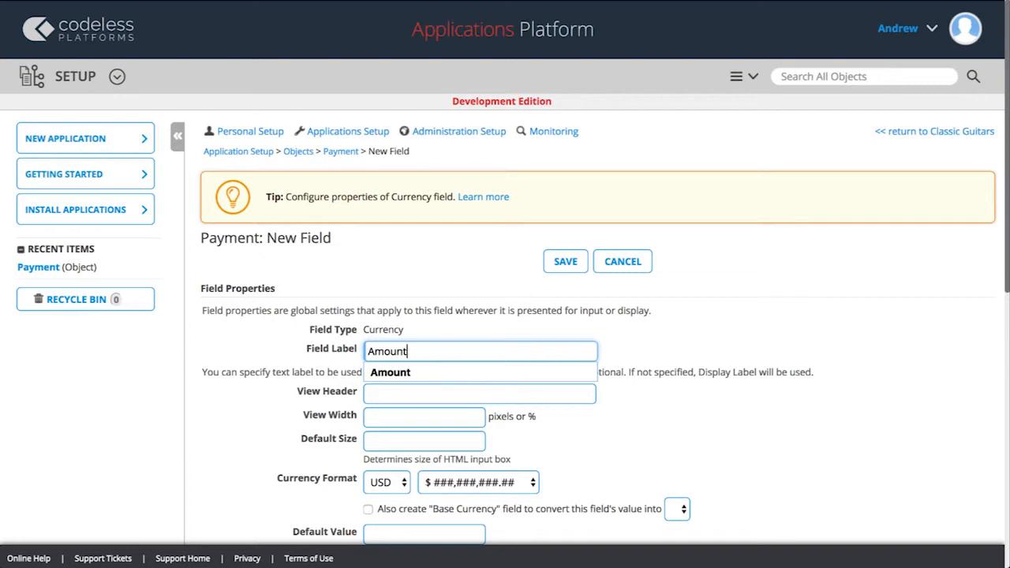
left_click(647, 355)
left_click(560, 392)
type("Amt")
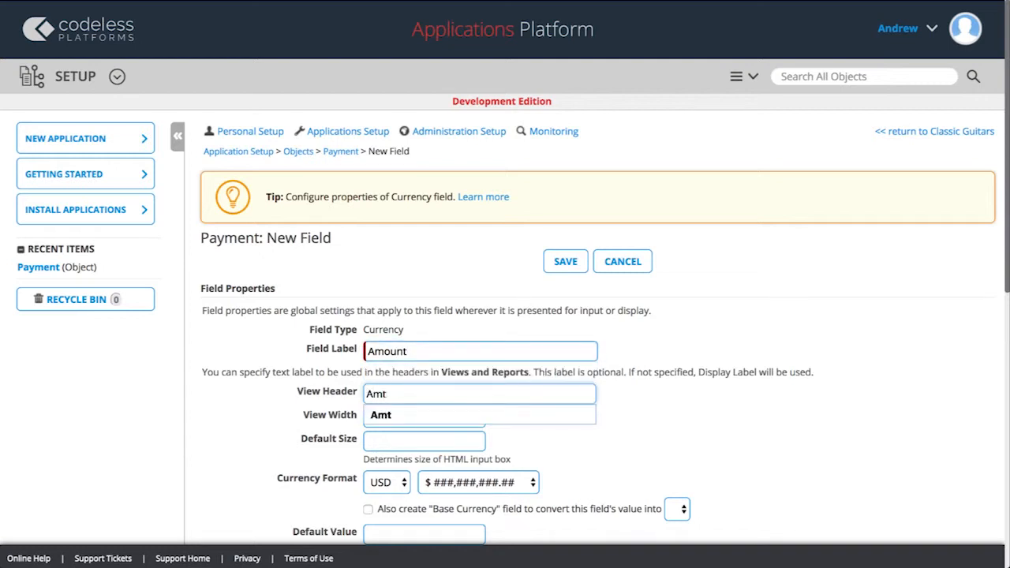
left_click(619, 392)
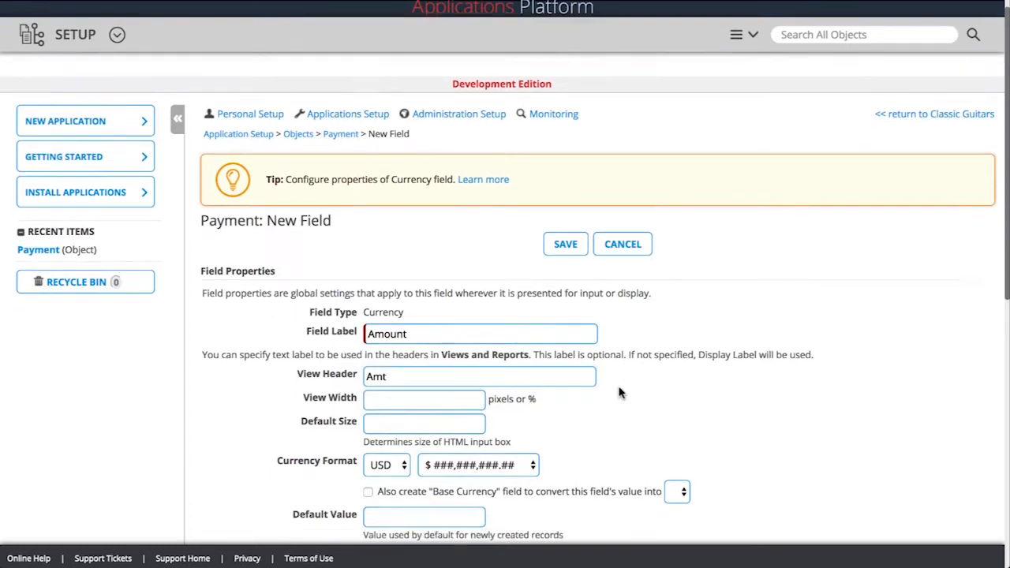
Step: Set the field's default and minimum values to 0 and always require a value in order to save a record
scroll(619, 392, "down", 3)
left_click(438, 347)
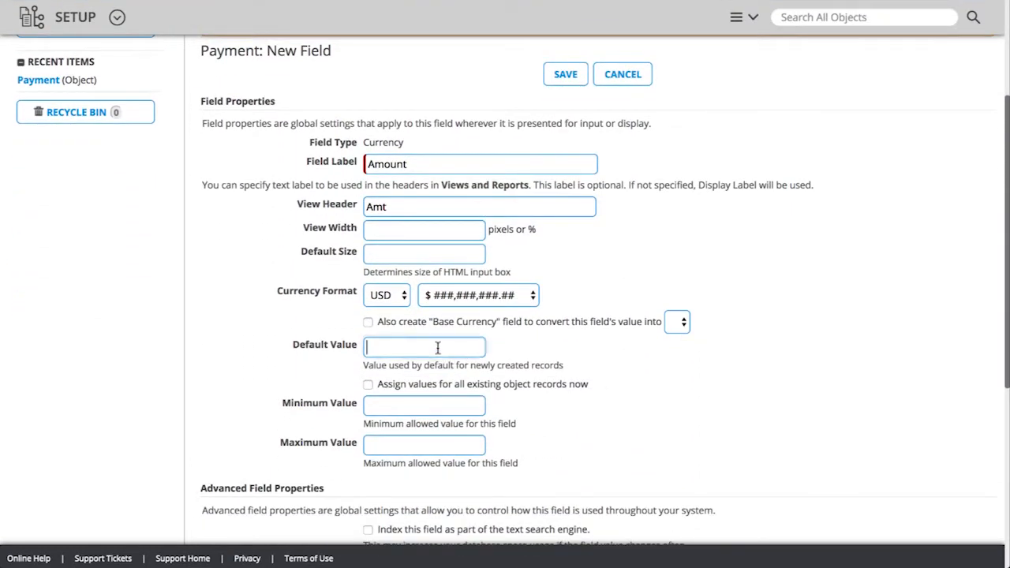
type("0")
left_click(527, 359)
left_click(430, 404)
type("0")
left_click(527, 404)
scroll(527, 404, "down", 4)
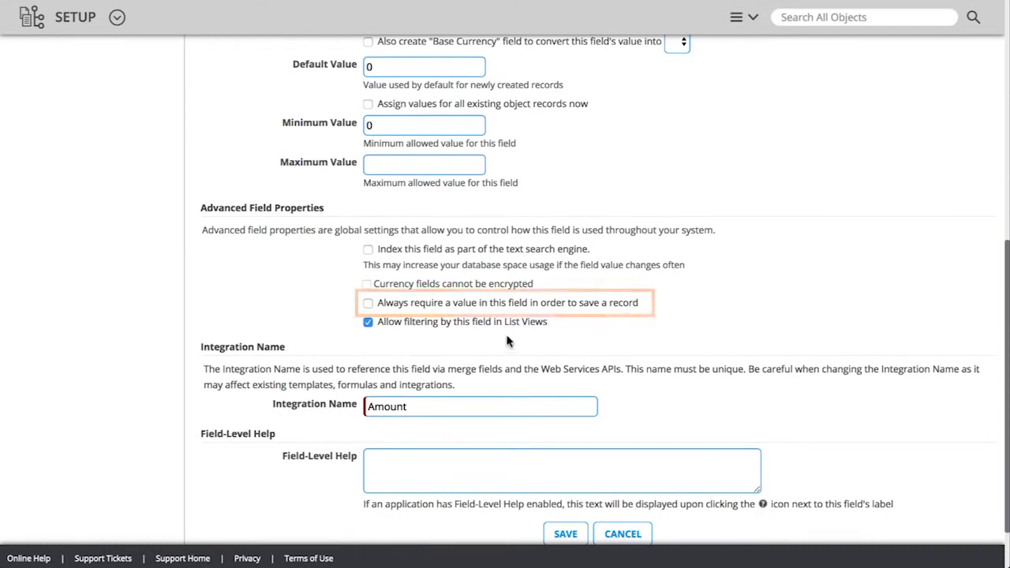
left_click(368, 304)
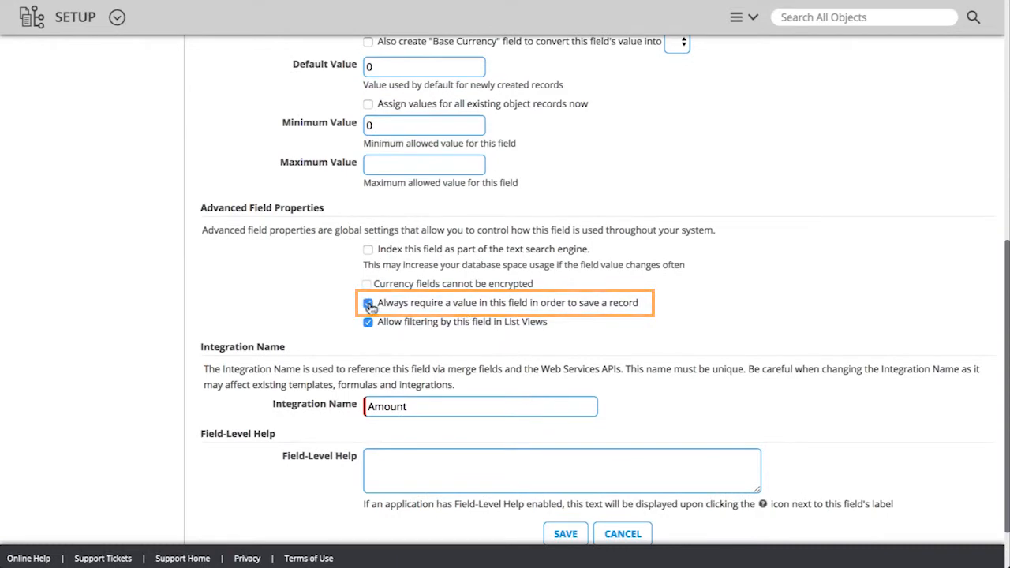
Step: Save the Amount field, include it in the All Payments view, and continue to another new field
scroll(370, 308, "down", 1)
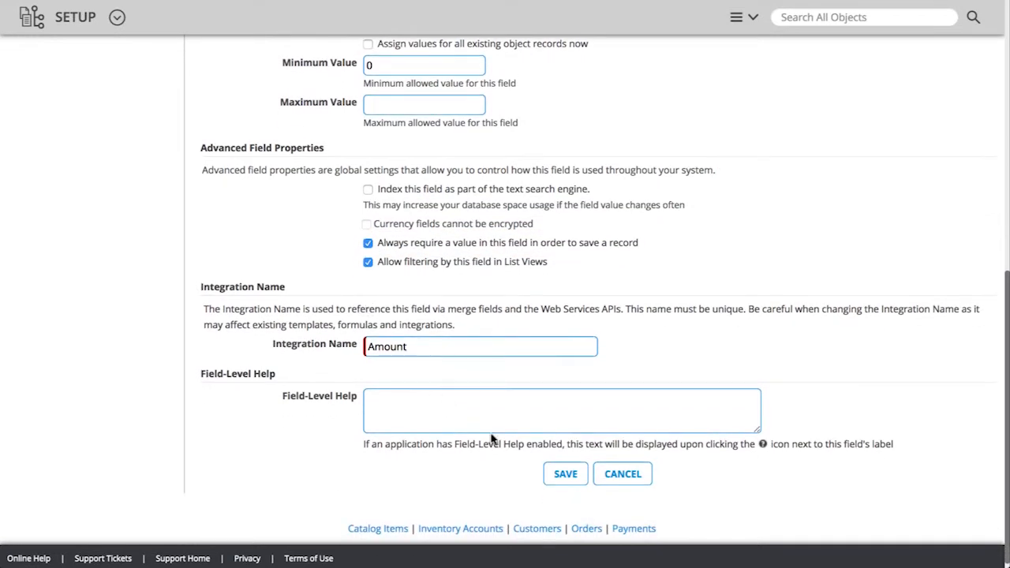
left_click(564, 474)
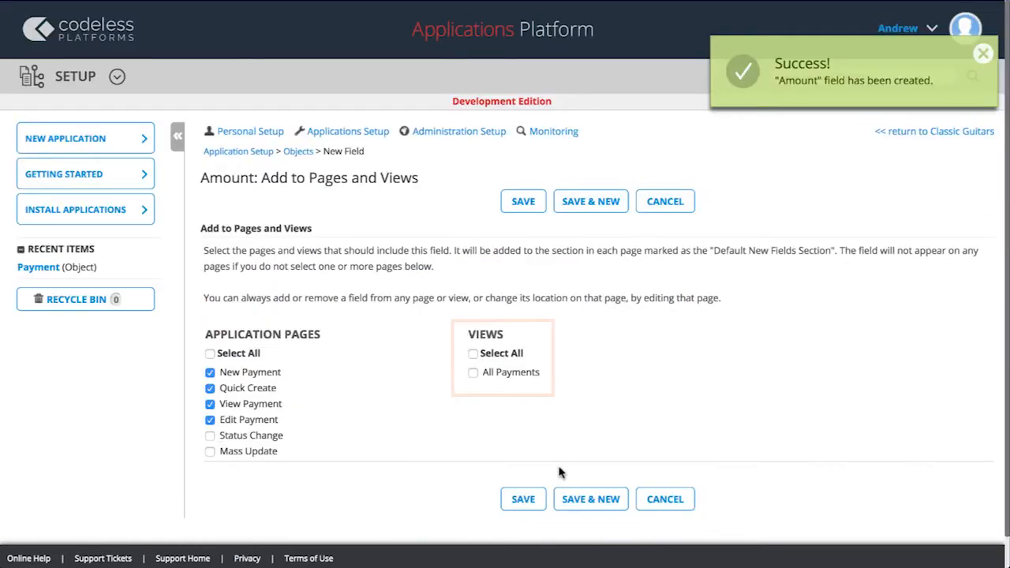
left_click(475, 376)
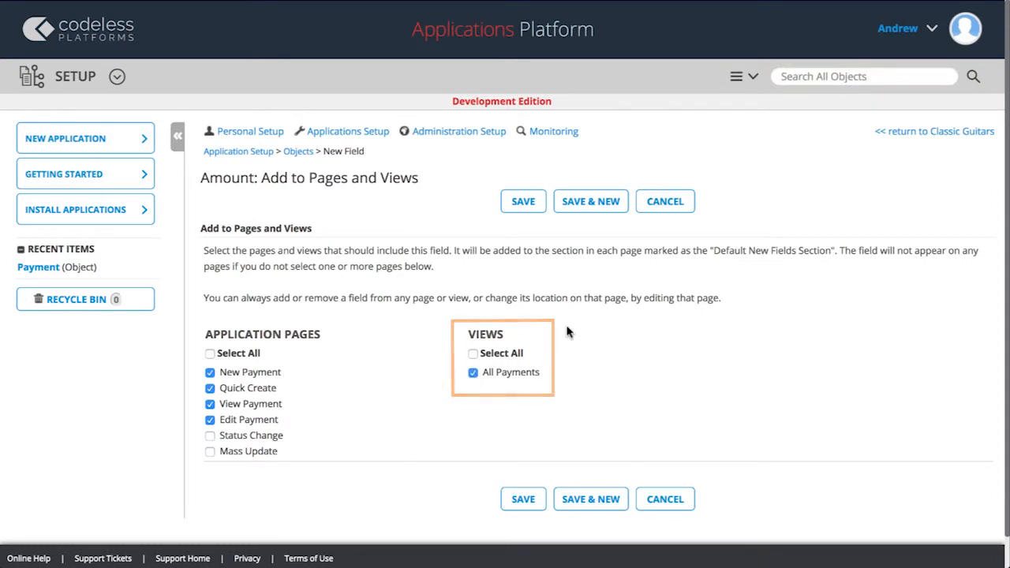
left_click(580, 208)
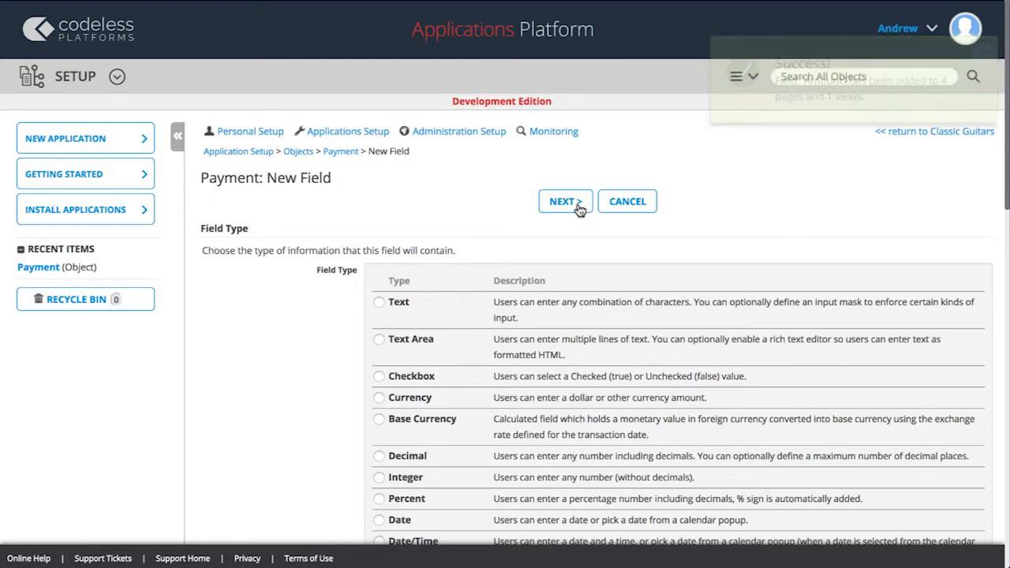
Step: Create a Text field labelled Reference, include it in the All Payments view, and continue to another new field
left_click(378, 302)
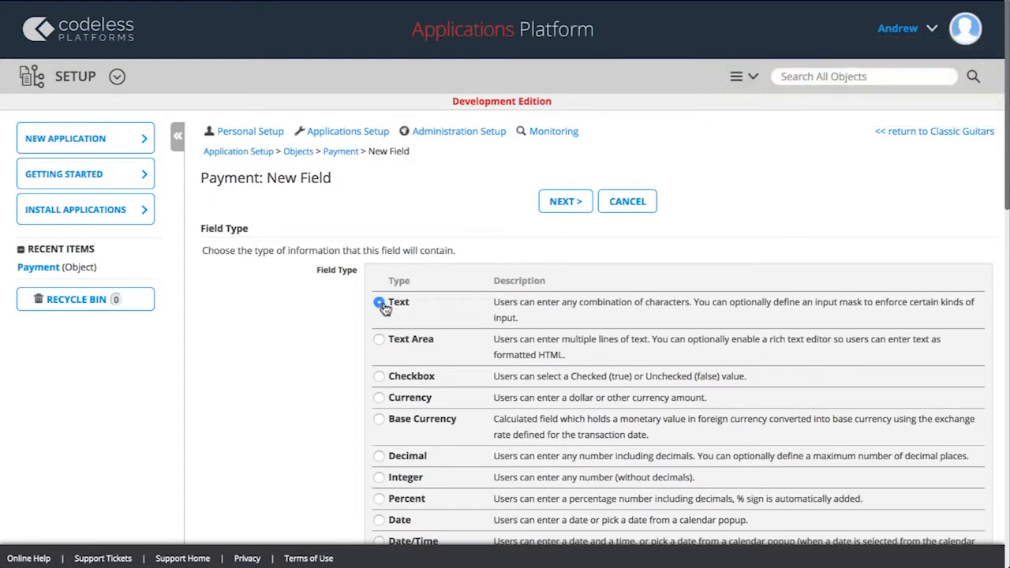
left_click(573, 203)
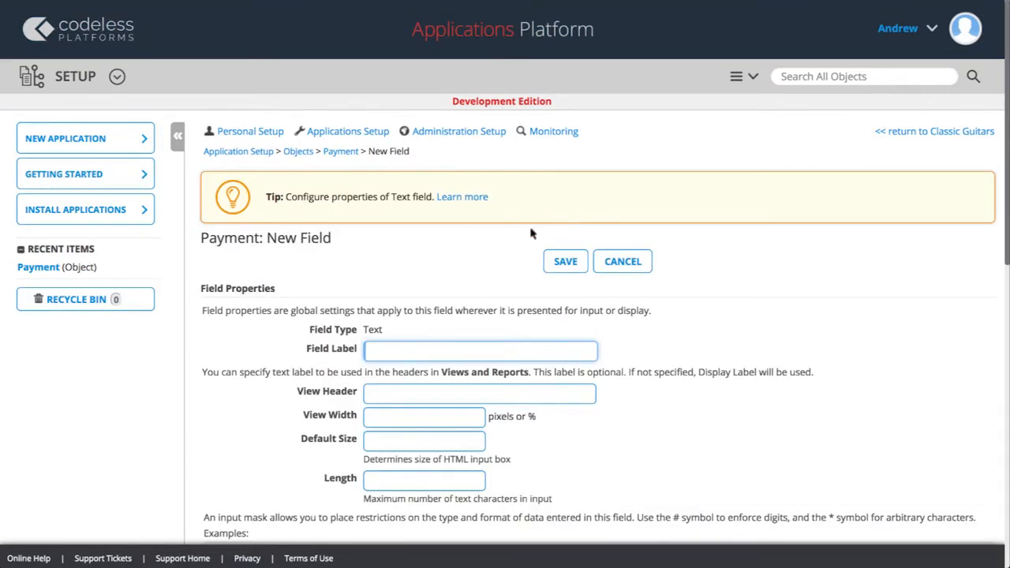
type("Reference")
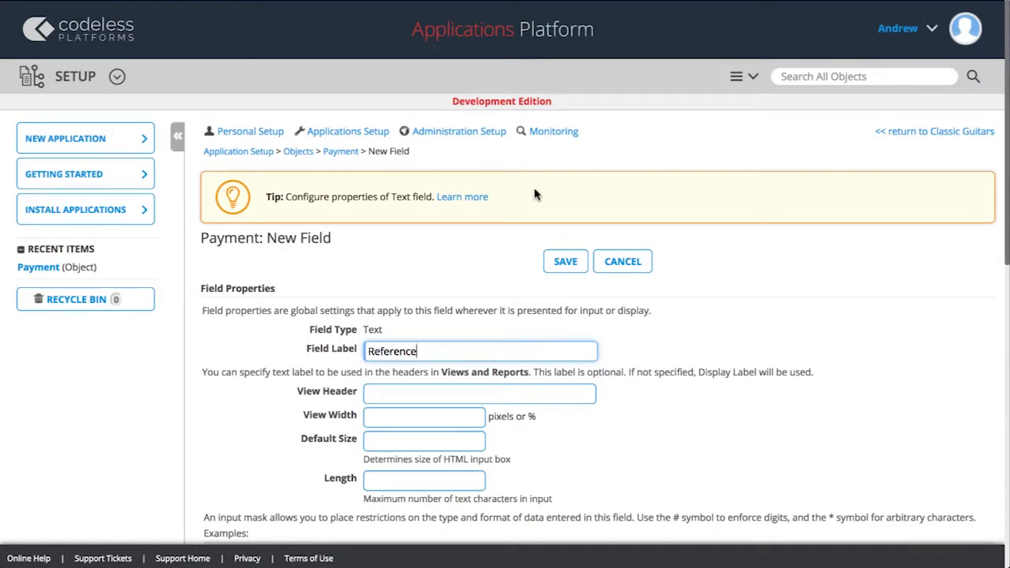
left_click(565, 261)
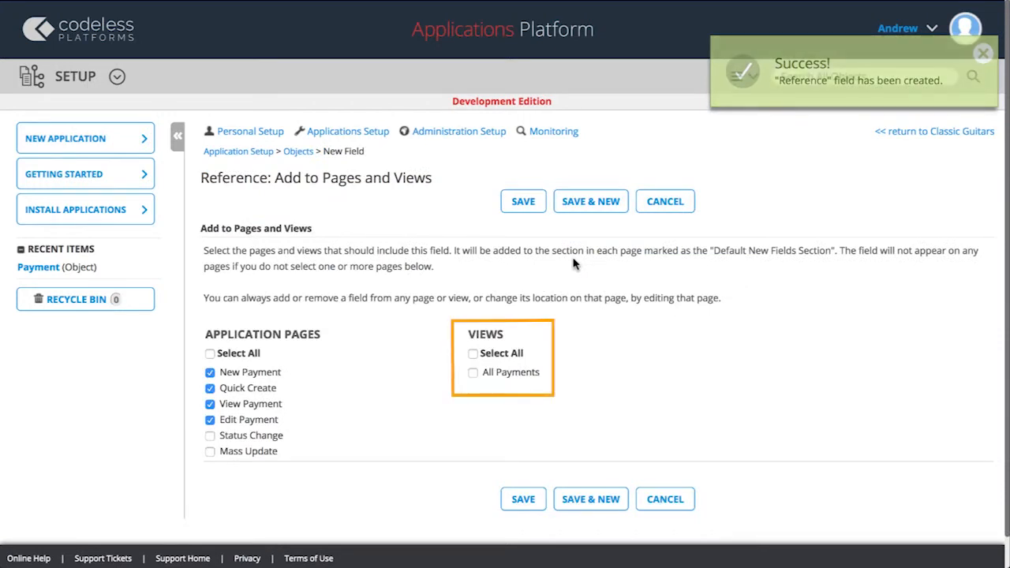
left_click(473, 374)
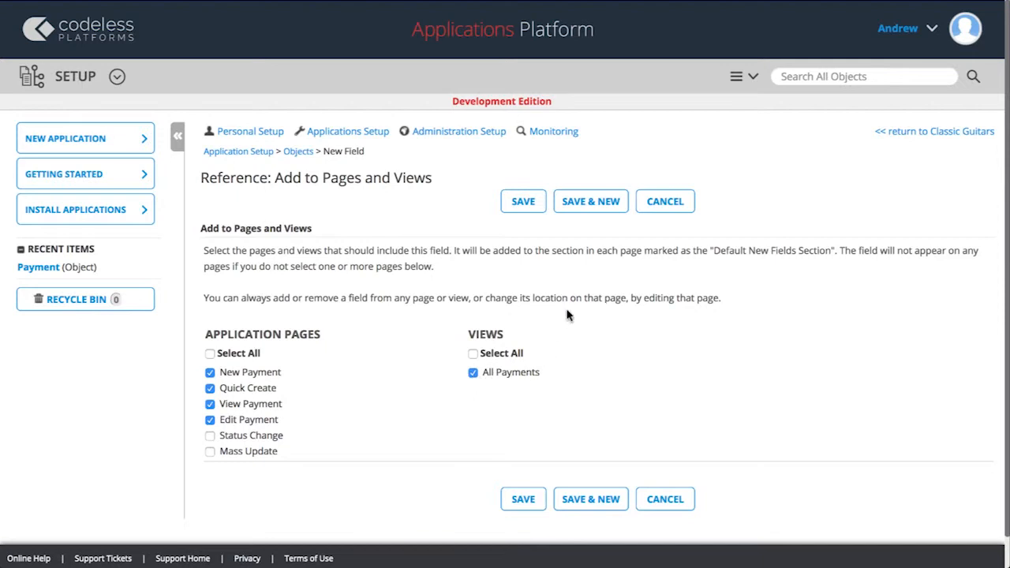
left_click(580, 207)
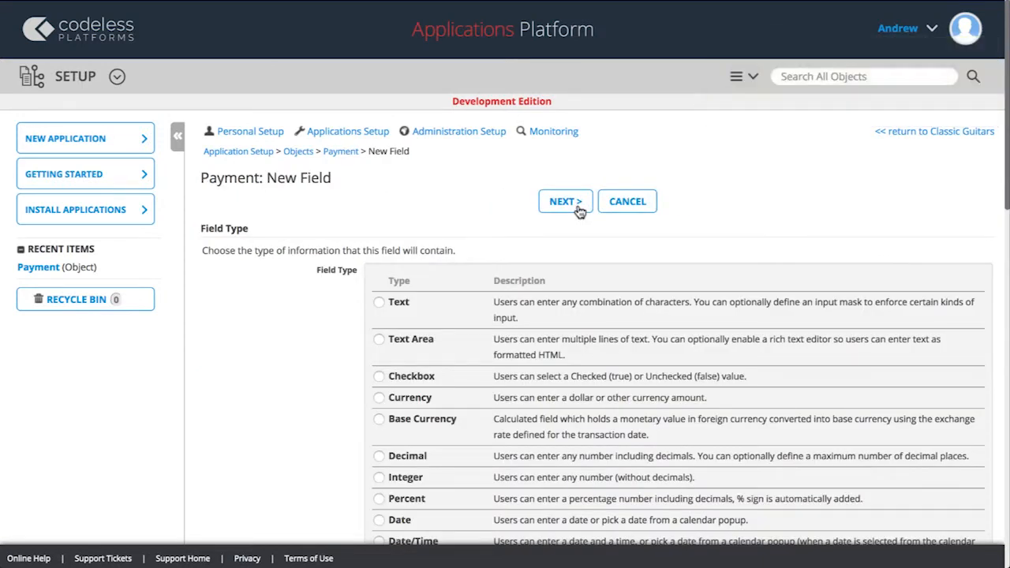
Step: Set up a Base Currency field labelled USD Amount with the view header USD
left_click(380, 422)
left_click(556, 207)
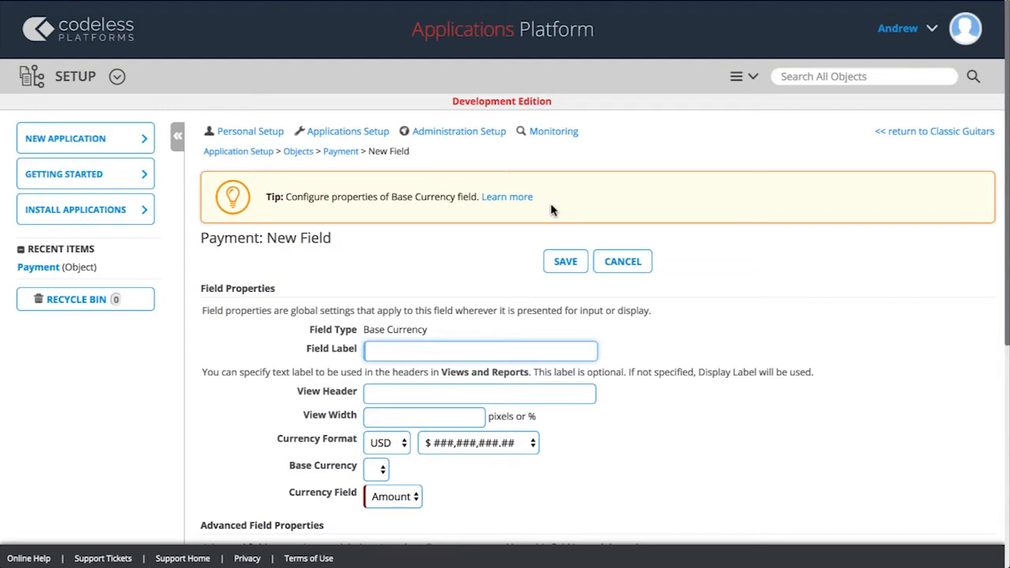
type("USD Amount")
left_click(522, 392)
type("USD")
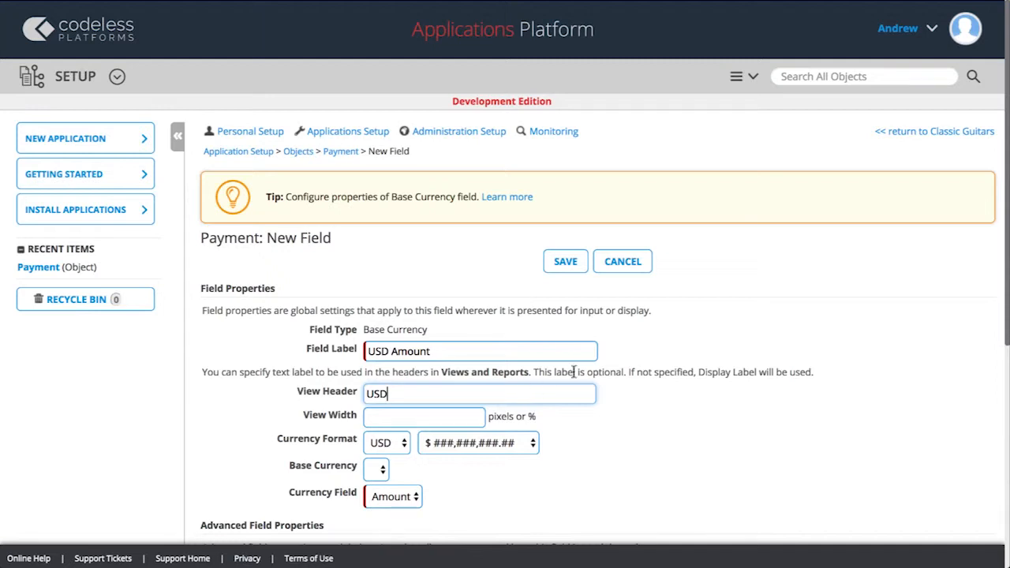
Step: Save the USD Amount field and include it in the All Payments view
left_click(567, 263)
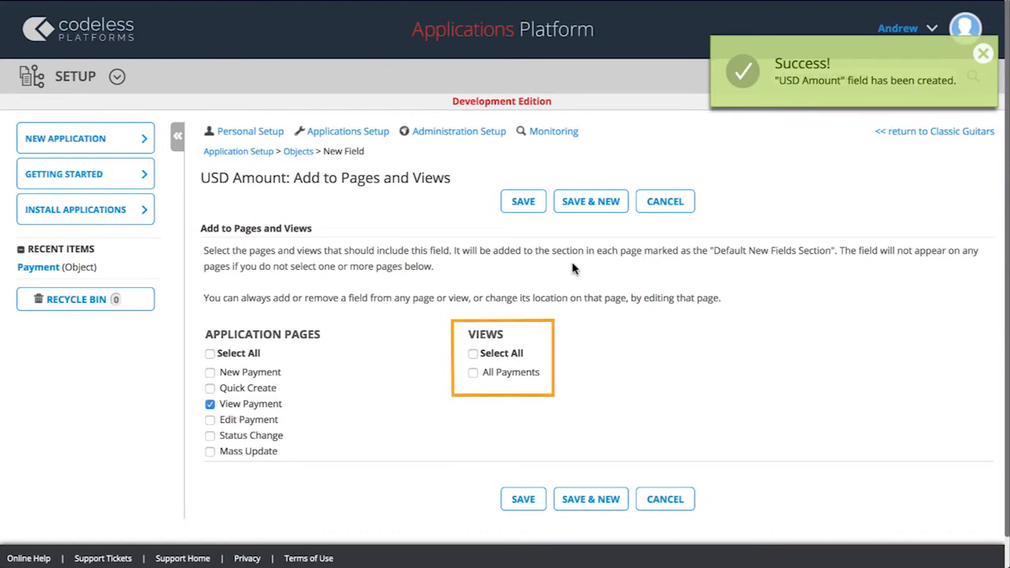
left_click(475, 374)
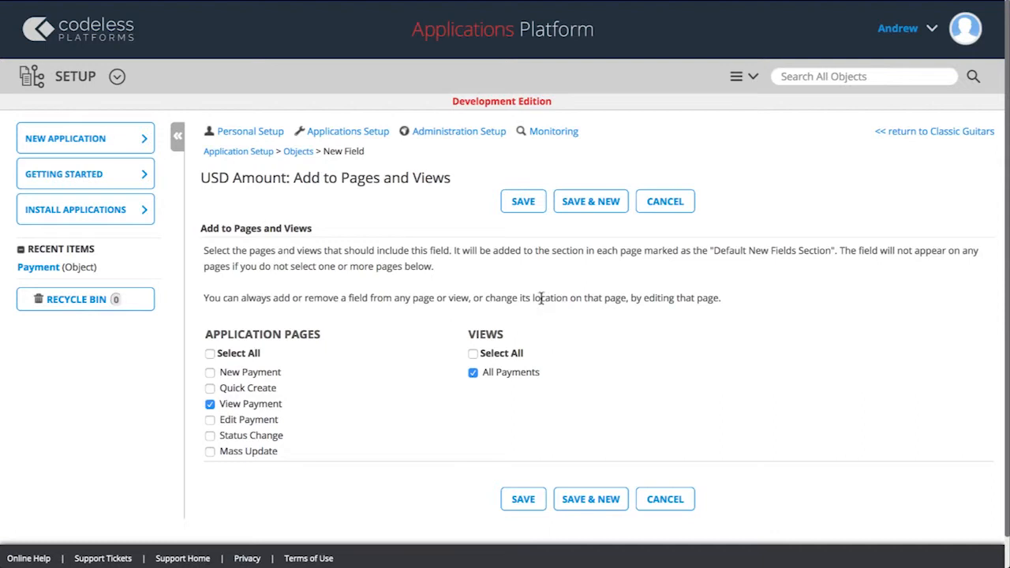
left_click(522, 204)
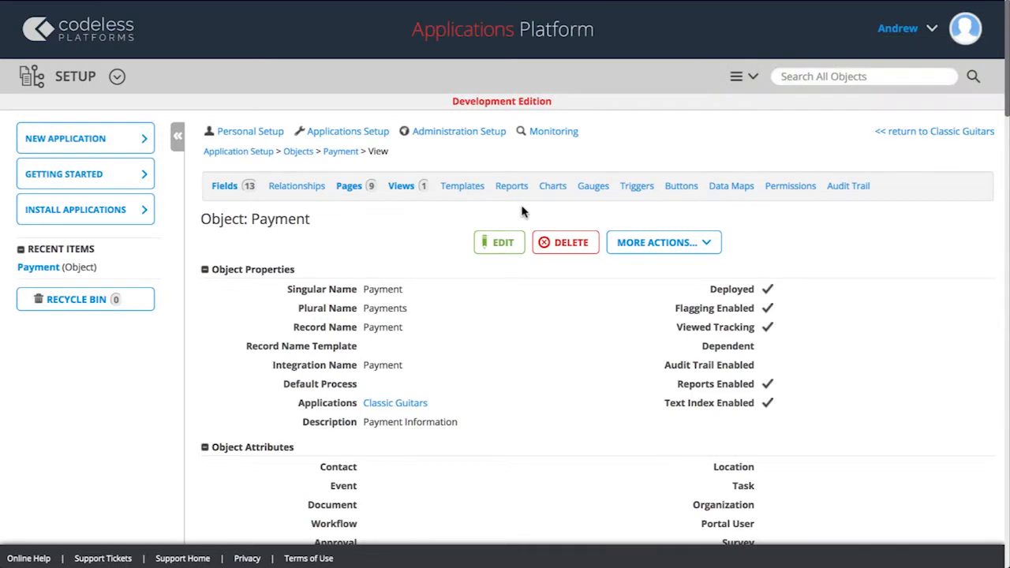
Step: Edit the Payment object and set its record name template to the Amount merge token, {!Amount}
left_click(503, 243)
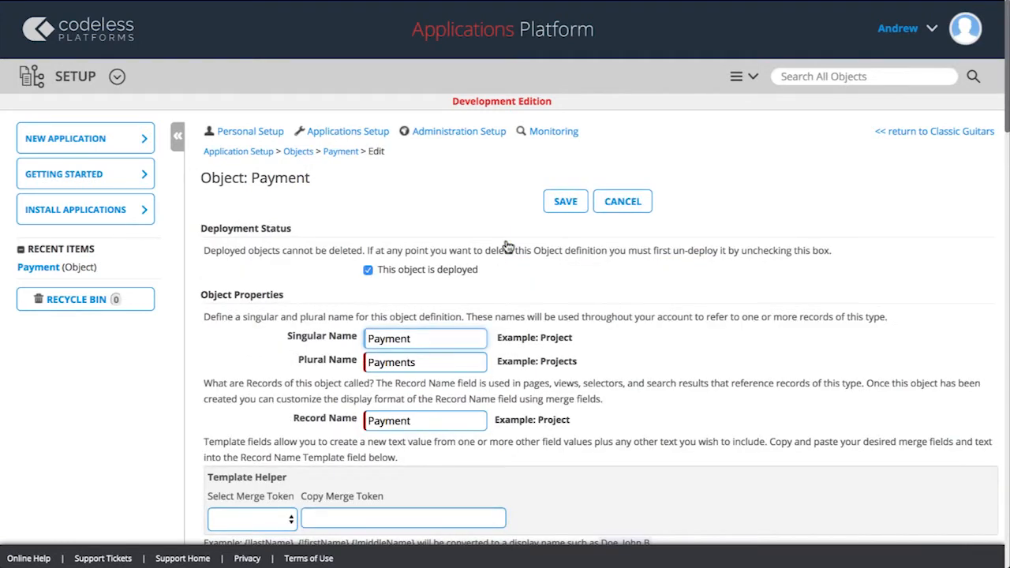
scroll(507, 246, "down", 4)
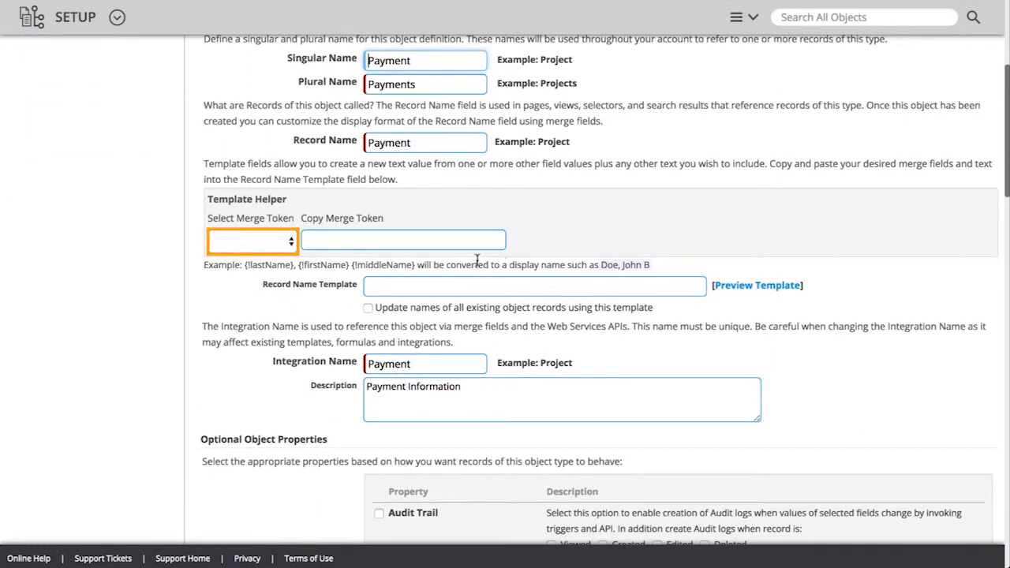
left_click(290, 241)
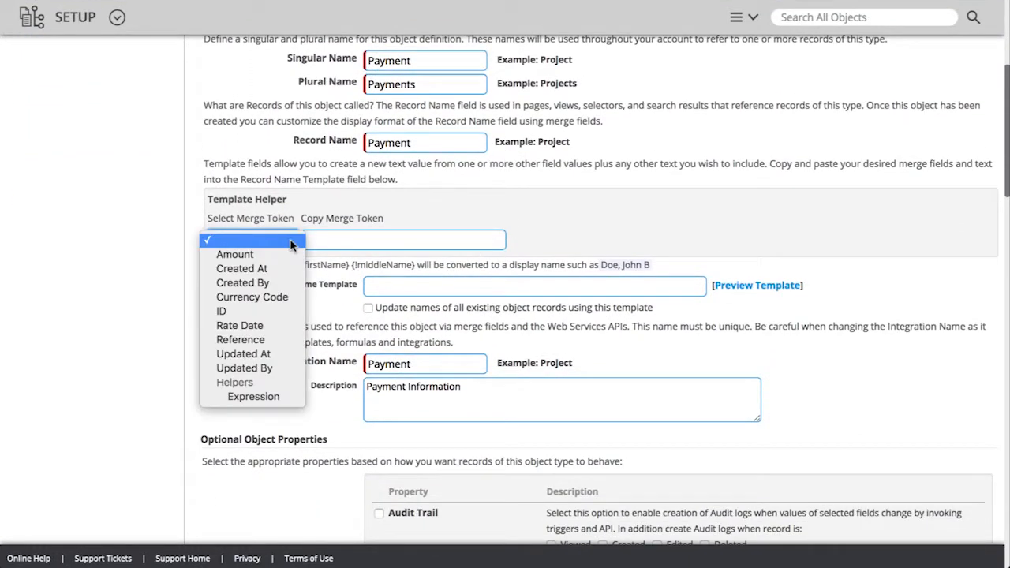
left_click(286, 256)
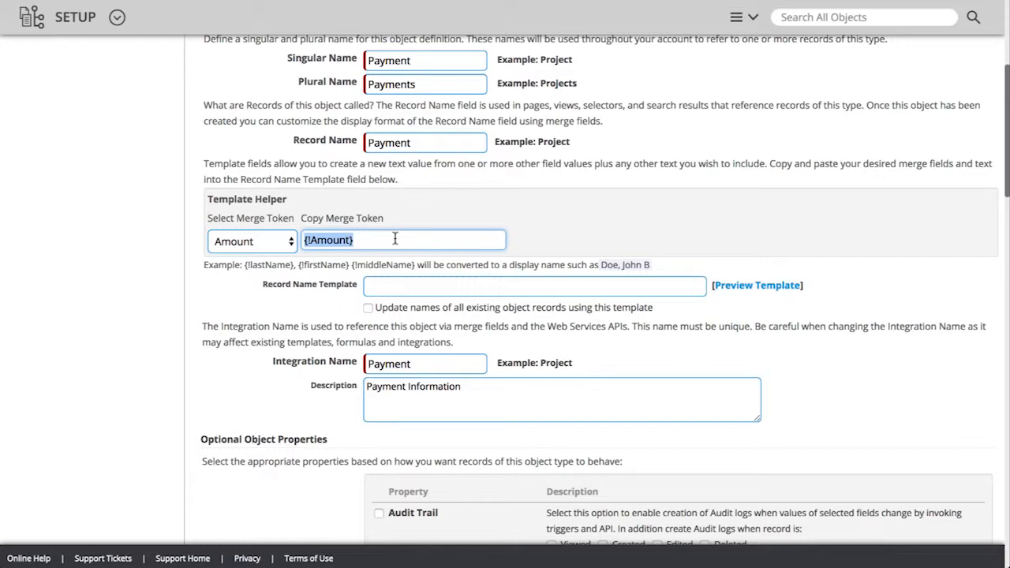
left_click(420, 285)
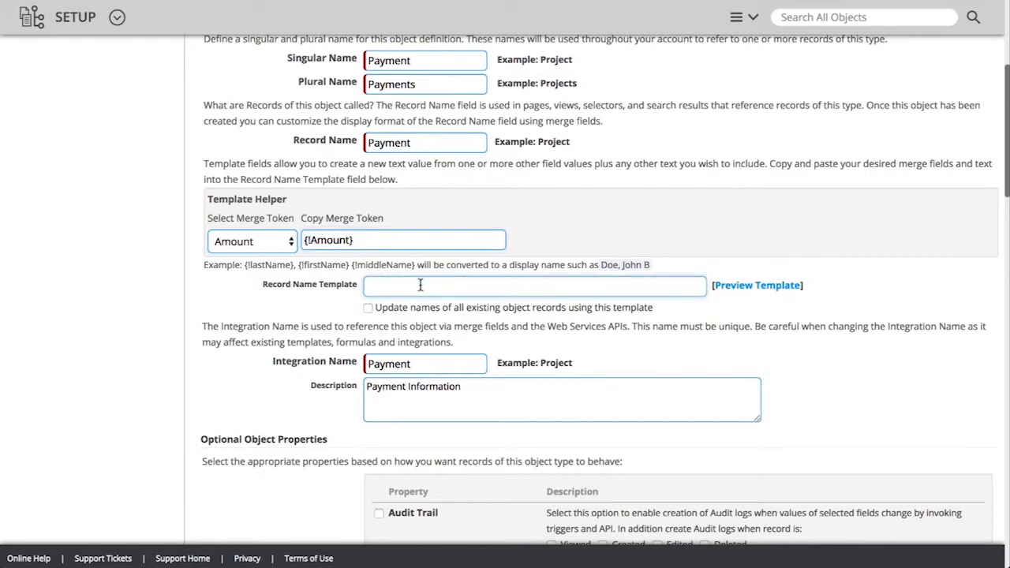
type("{!Amount}")
Step: Save the Payment object definition and return to the Classic Guitars application
scroll(420, 286, "up", 5)
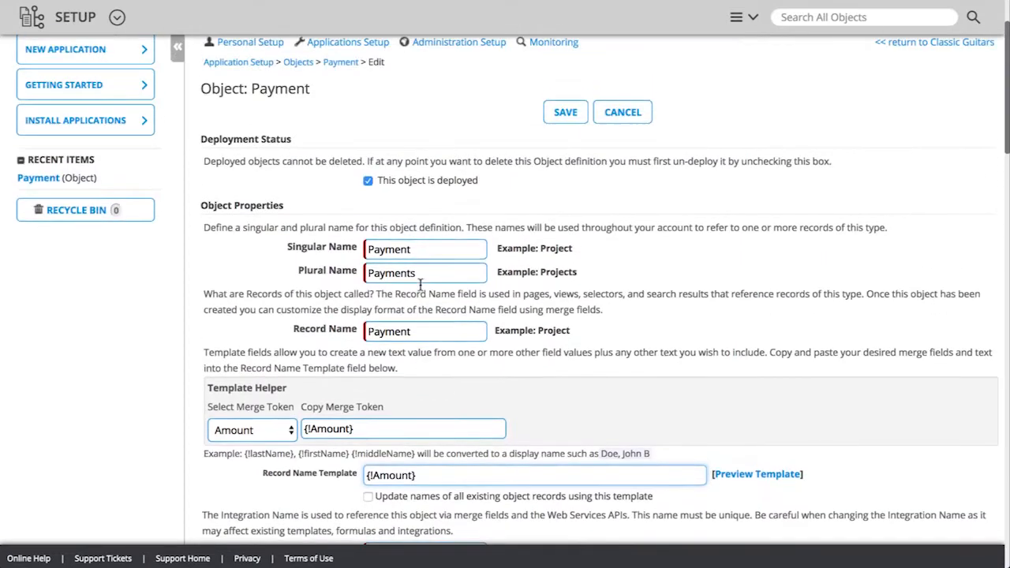
left_click(564, 164)
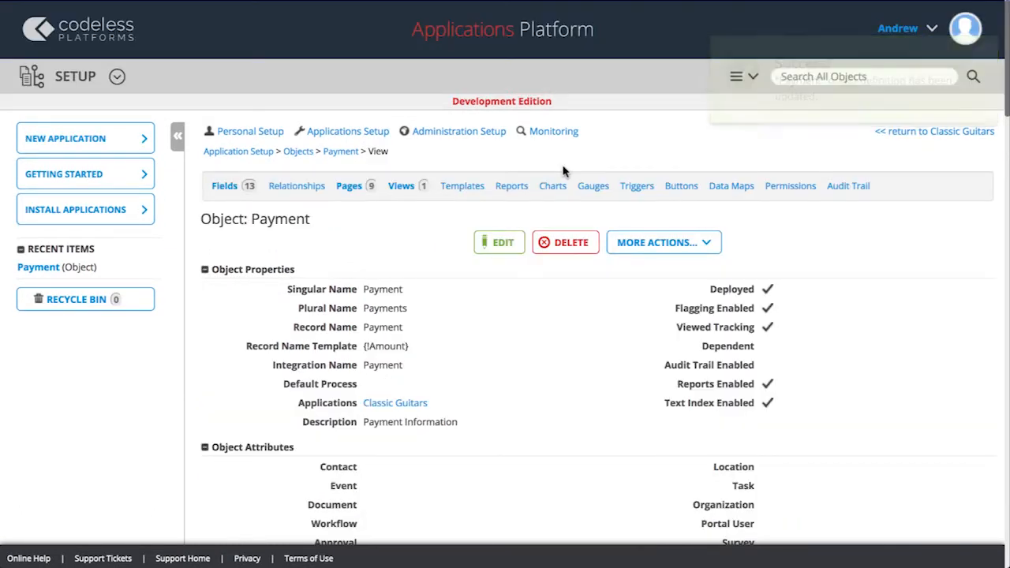
left_click(939, 132)
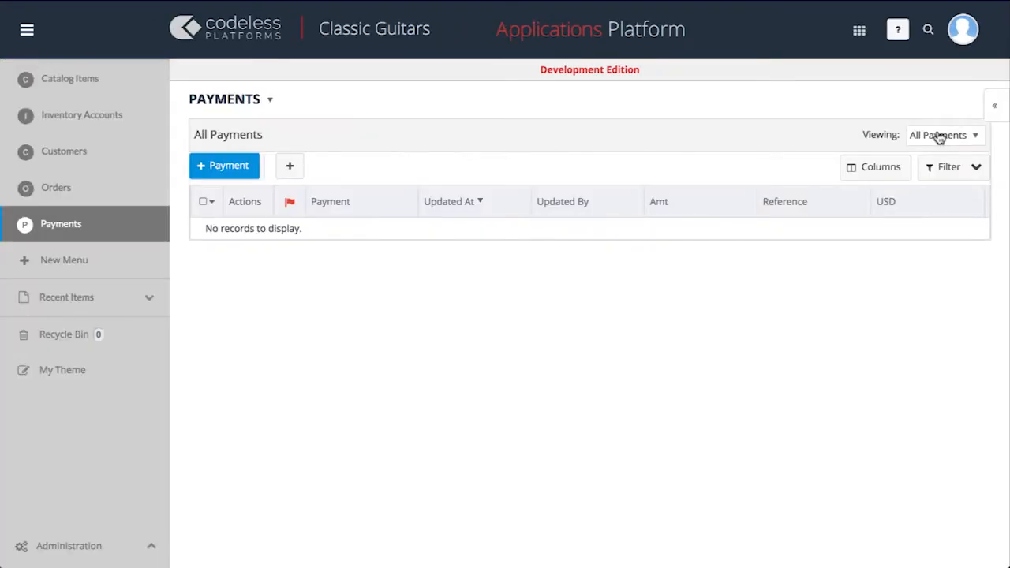